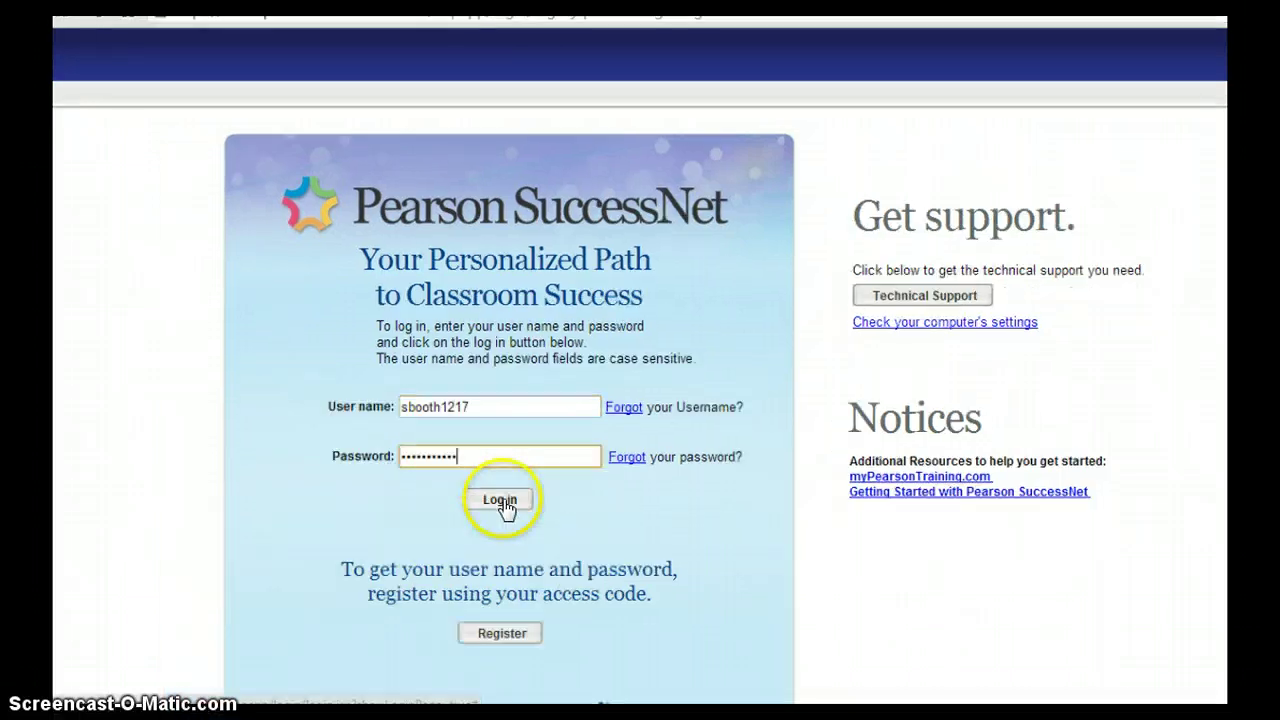
Sign in to the teacher account and page through the resource book carousel.
{"action": "left_click", "coordinate": [453, 534]}
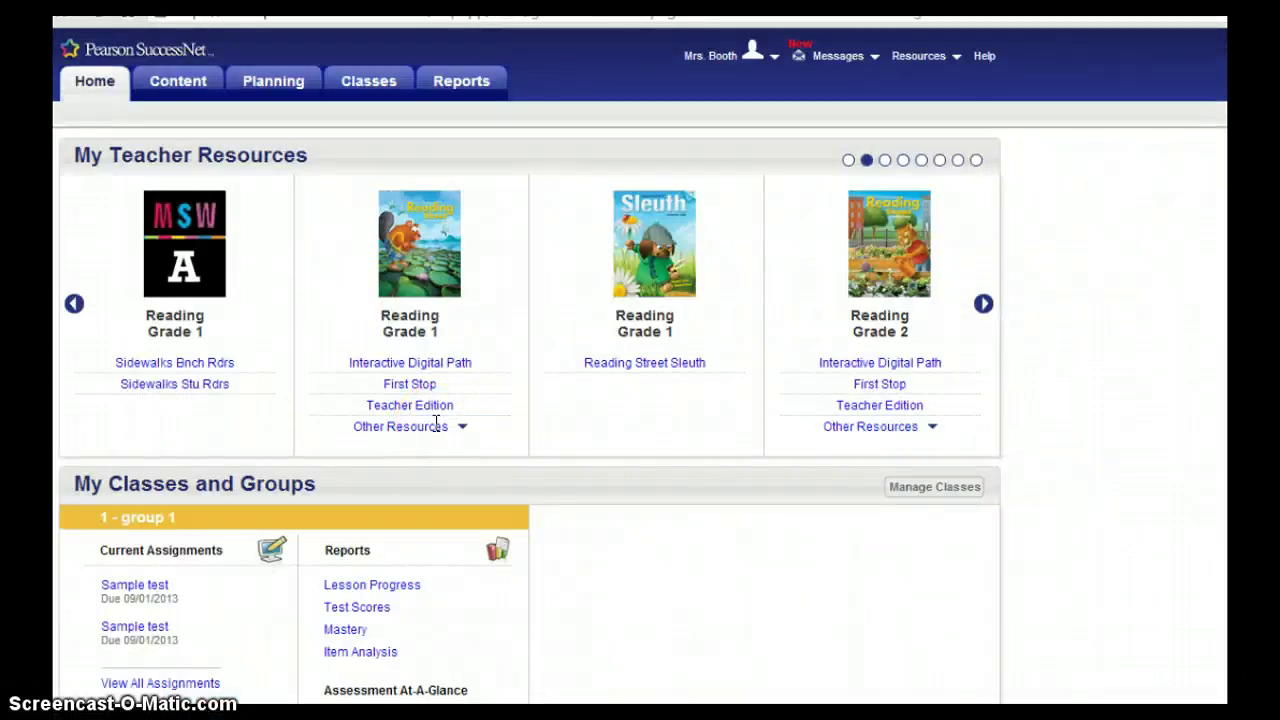
{"action": "left_click", "coordinate": [980, 304]}
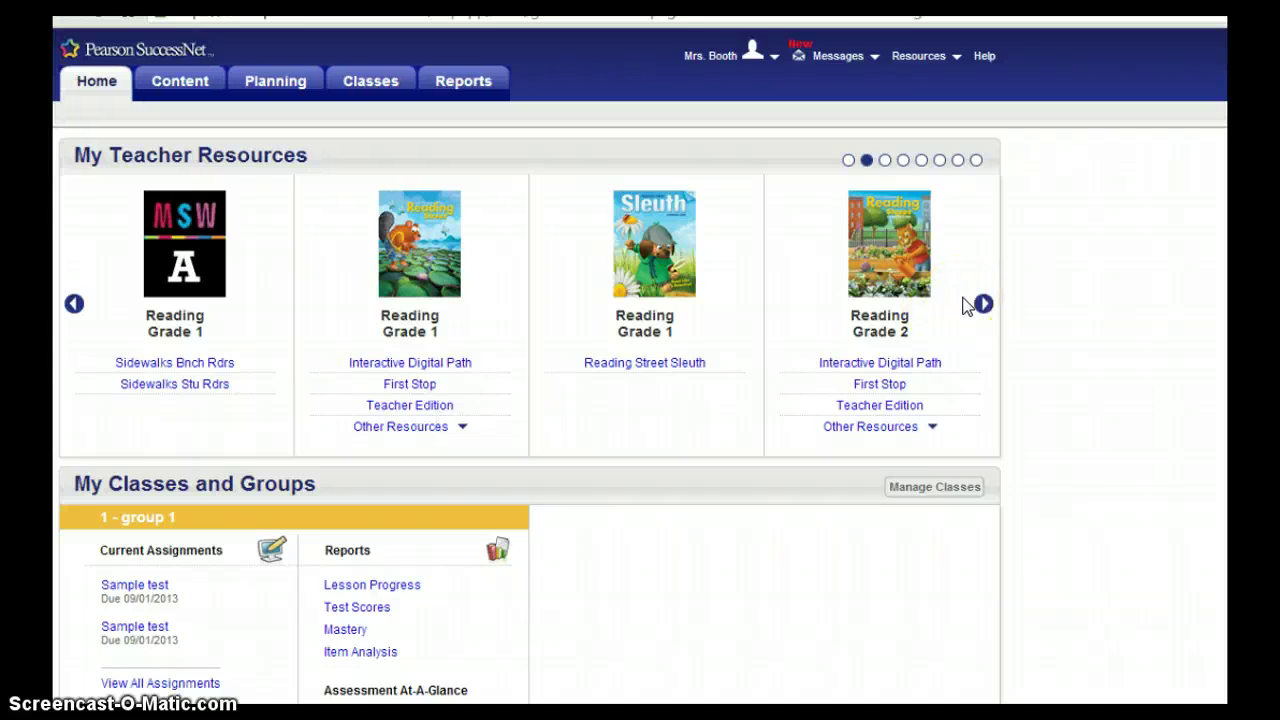
{"action": "left_click", "coordinate": [982, 304]}
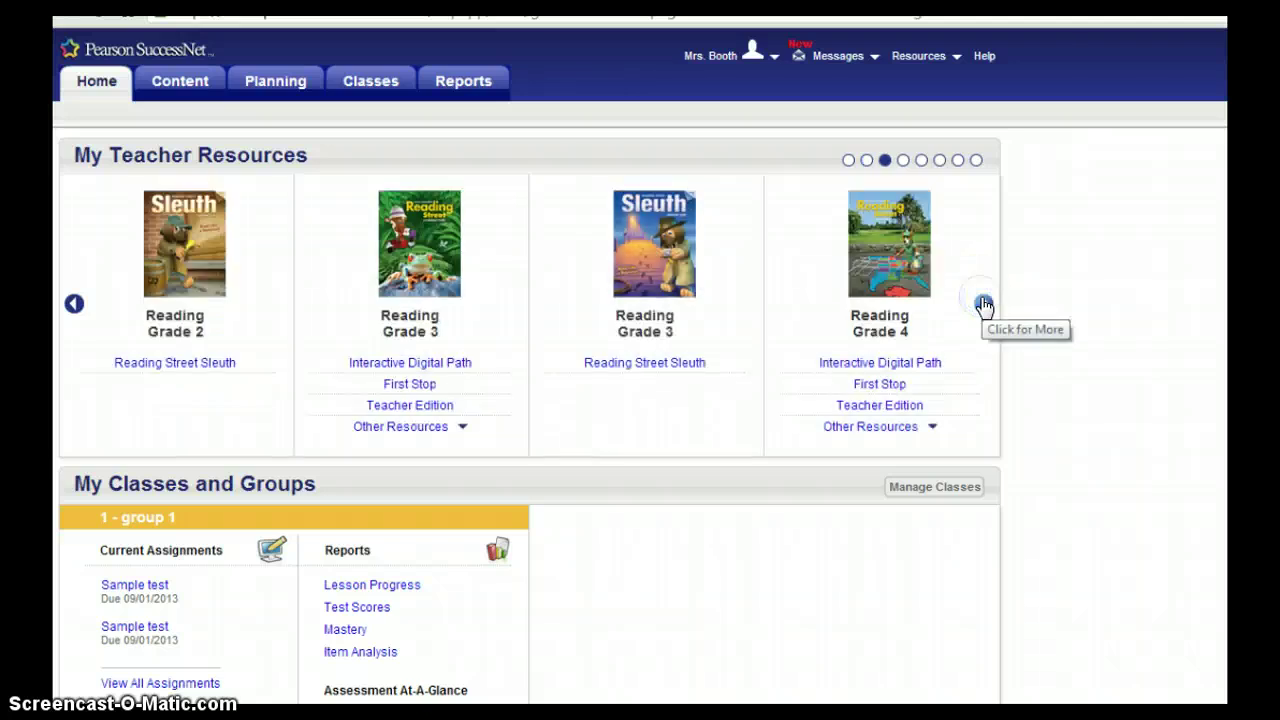
{"action": "left_click", "coordinate": [983, 304]}
{"action": "left_click", "coordinate": [983, 304]}
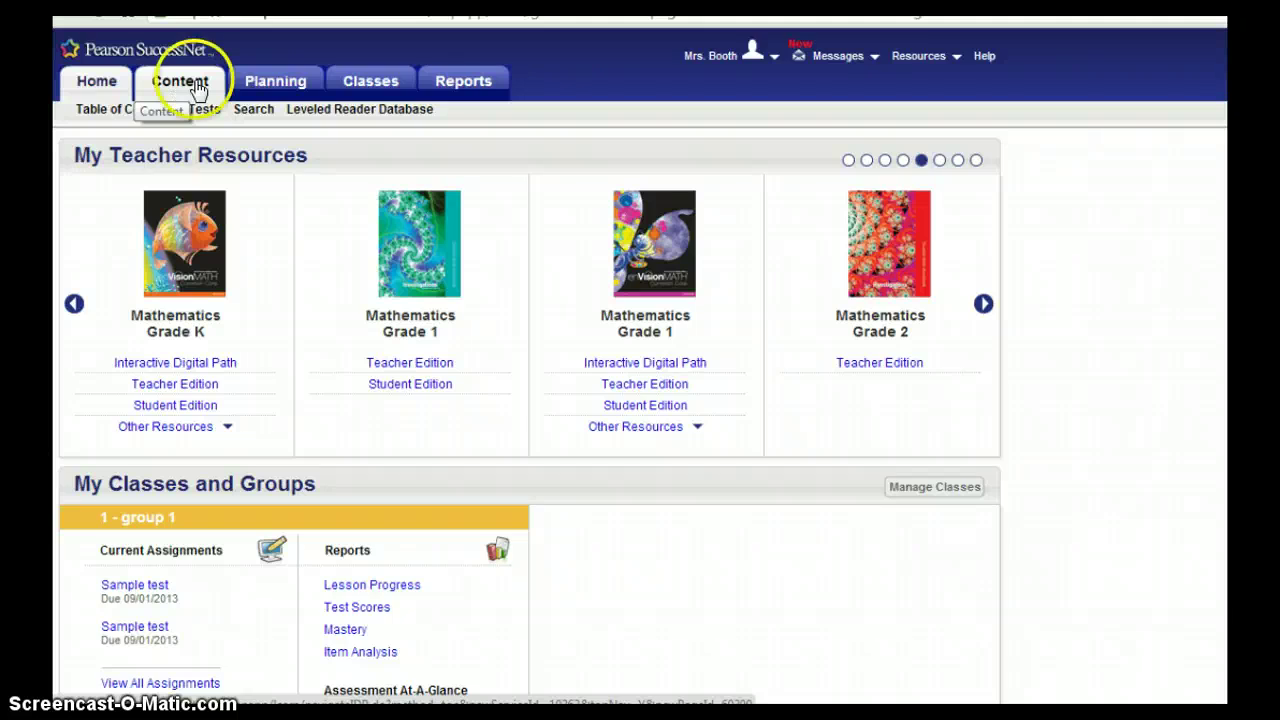
{"action": "mouse_move", "coordinate": [275, 81]}
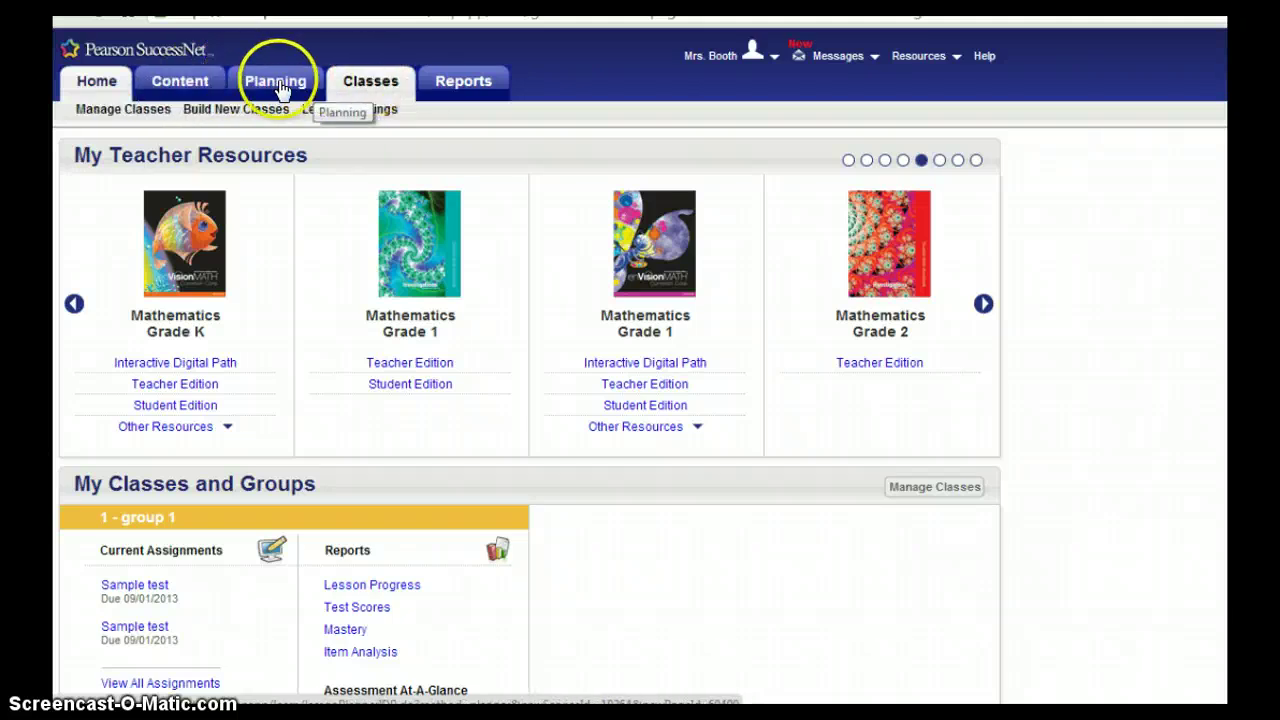
Show the Classes menu options and preview the reporting options.
{"action": "left_click", "coordinate": [372, 84]}
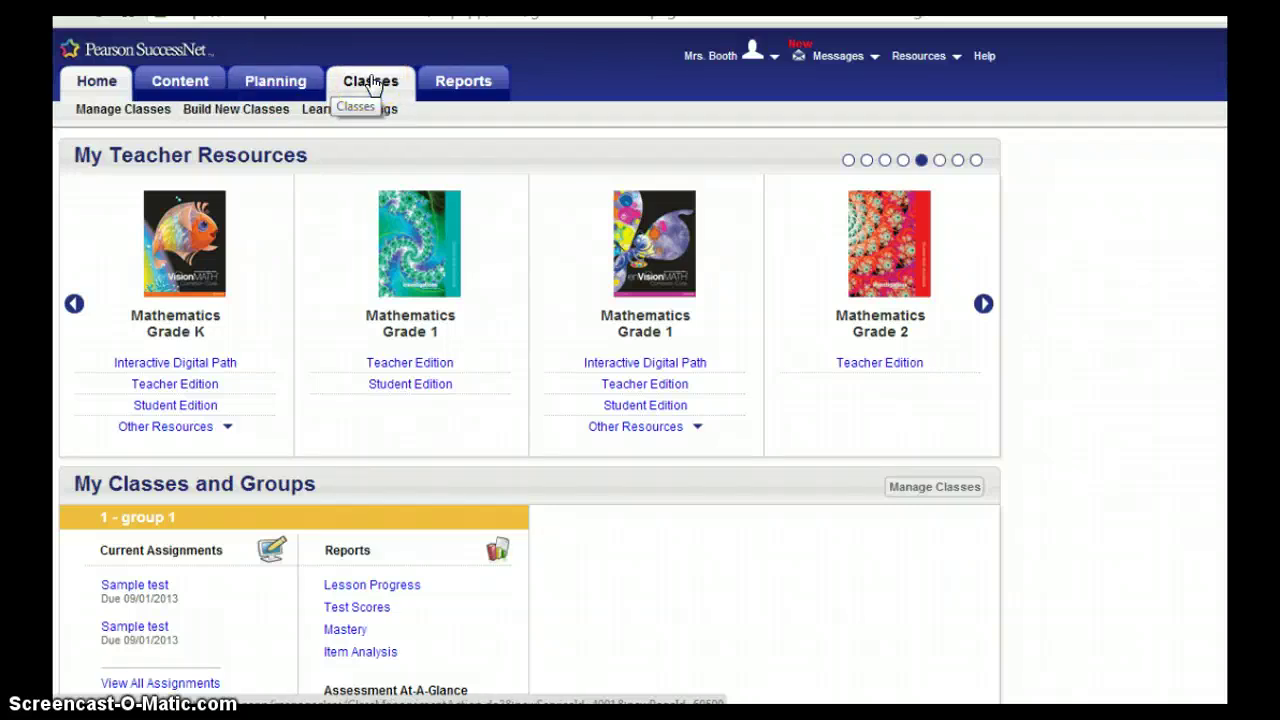
{"action": "left_click", "coordinate": [372, 84]}
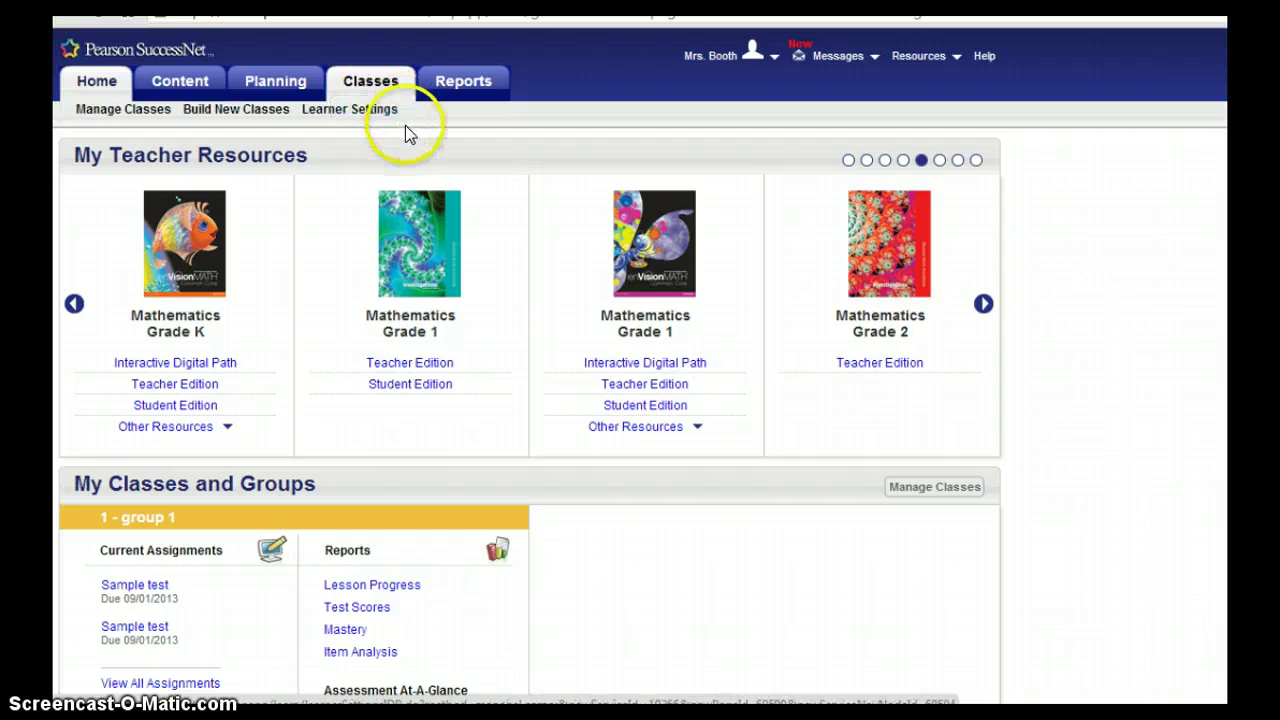
{"action": "left_click", "coordinate": [449, 86]}
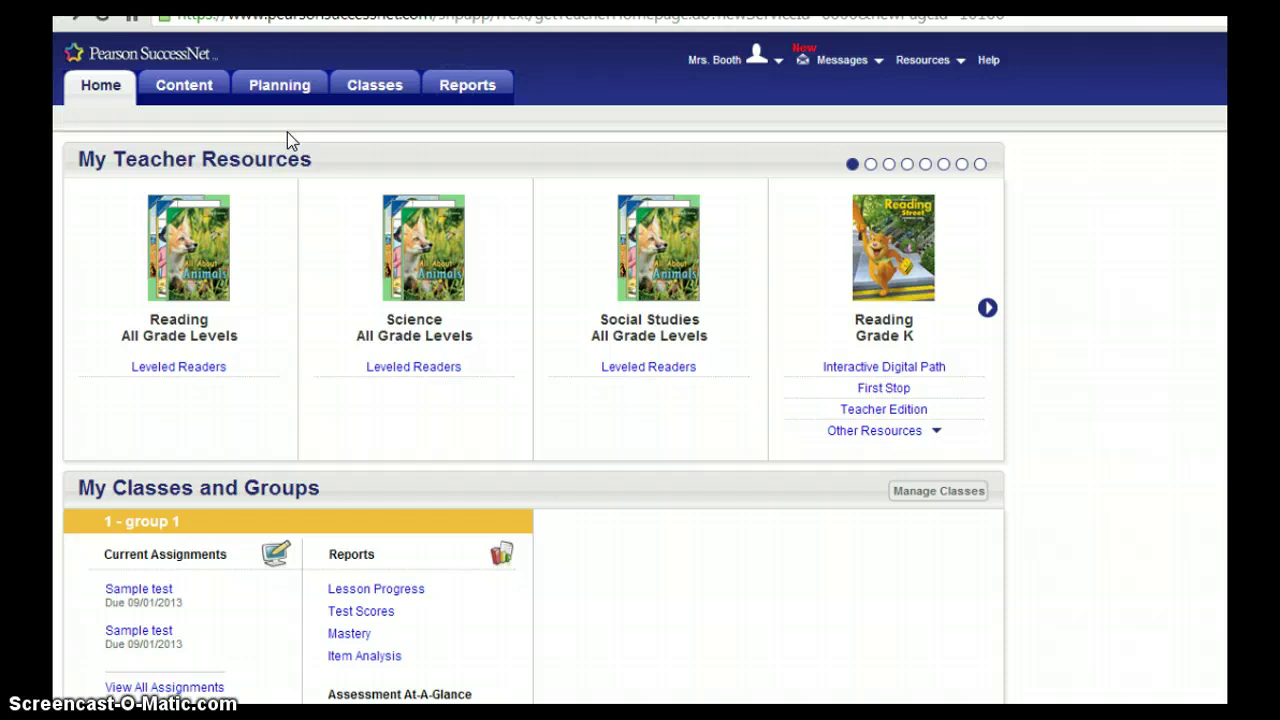
Choose Build New Classes from the Classes menu to get a blank class form.
{"action": "left_click", "coordinate": [345, 86]}
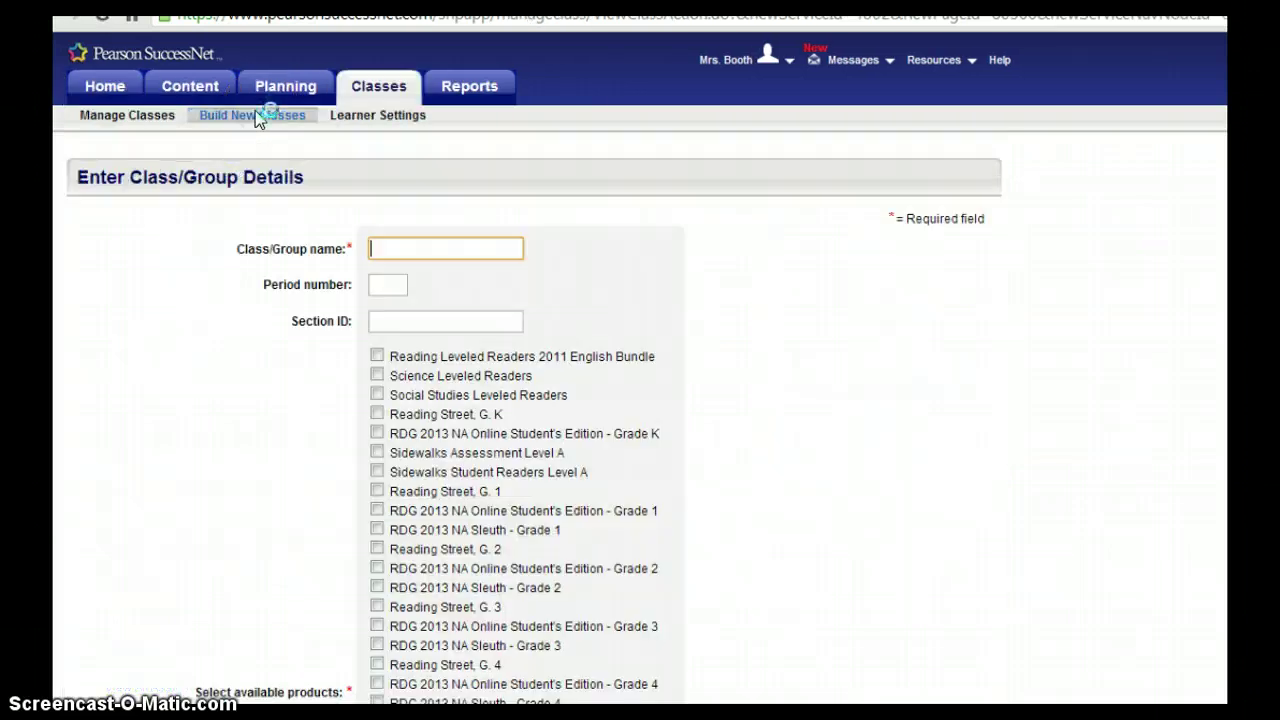
{"action": "scroll", "coordinate": [262, 118], "scroll_direction": "down", "scroll_amount": 2}
{"action": "left_click", "coordinate": [254, 128]}
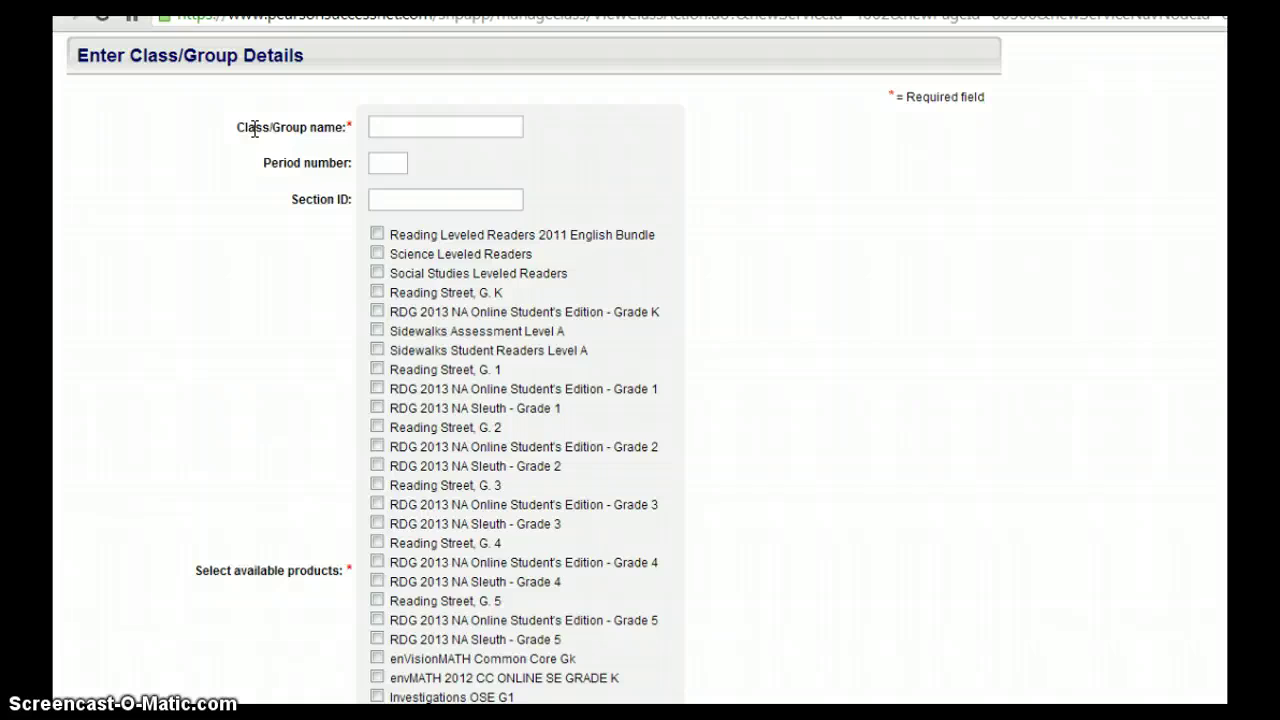
Name the class 'Period 1 reading' and set its period number to 1.
{"action": "left_click", "coordinate": [262, 127]}
{"action": "left_click", "coordinate": [382, 125]}
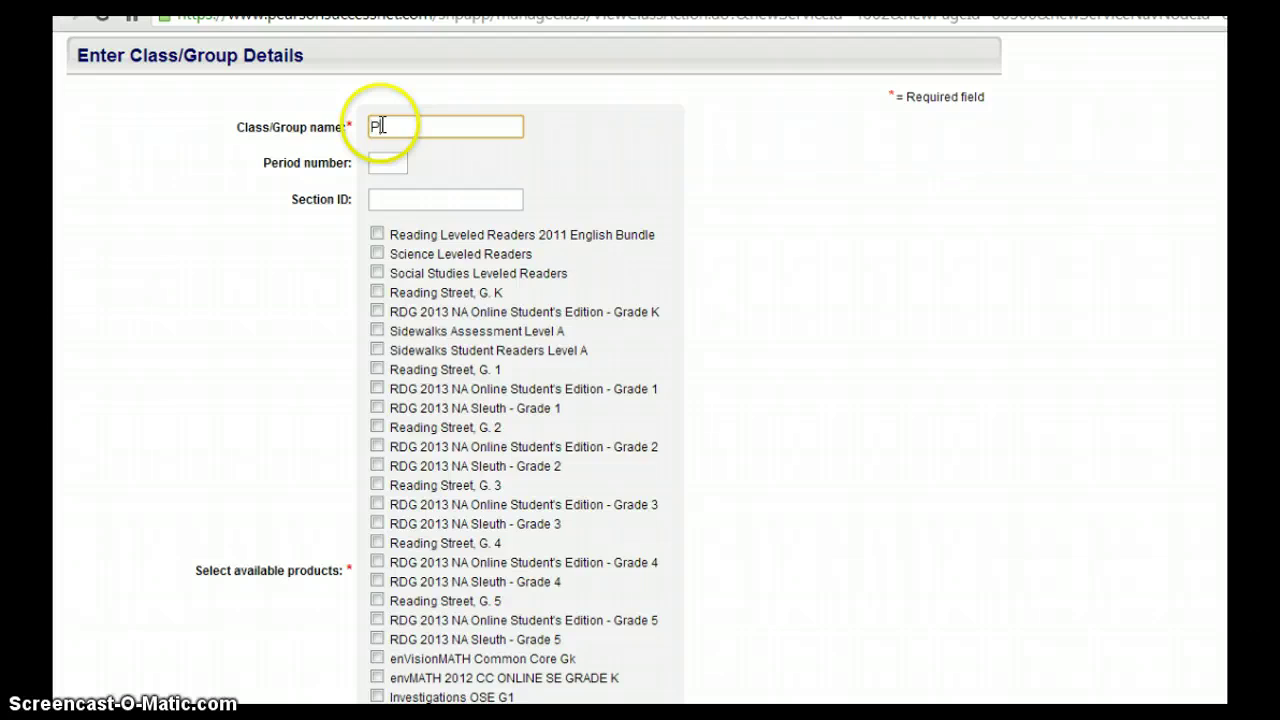
{"action": "type", "text": "od 1 reading"}
{"action": "left_click", "coordinate": [388, 163]}
{"action": "type", "text": "1"}
{"action": "left_click", "coordinate": [313, 320]}
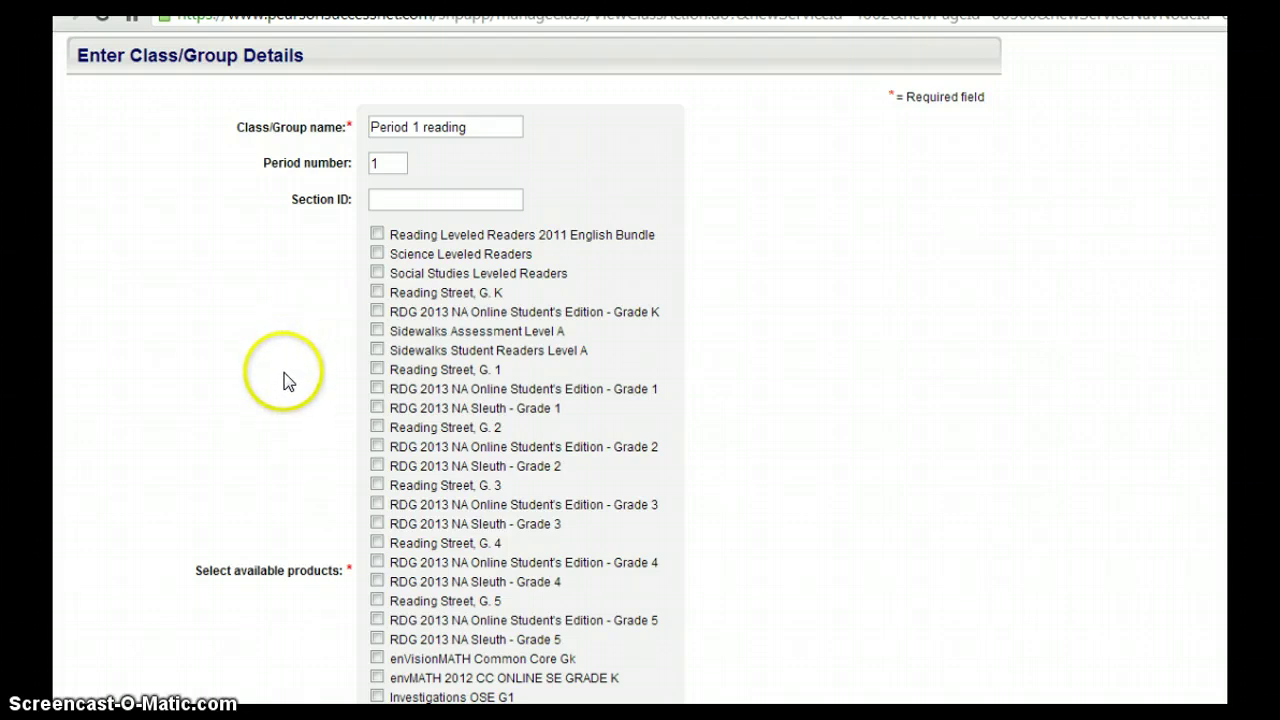
Select the Grade 1 reading, Sleuth, envMATH and Investigations products.
{"action": "left_click", "coordinate": [377, 389]}
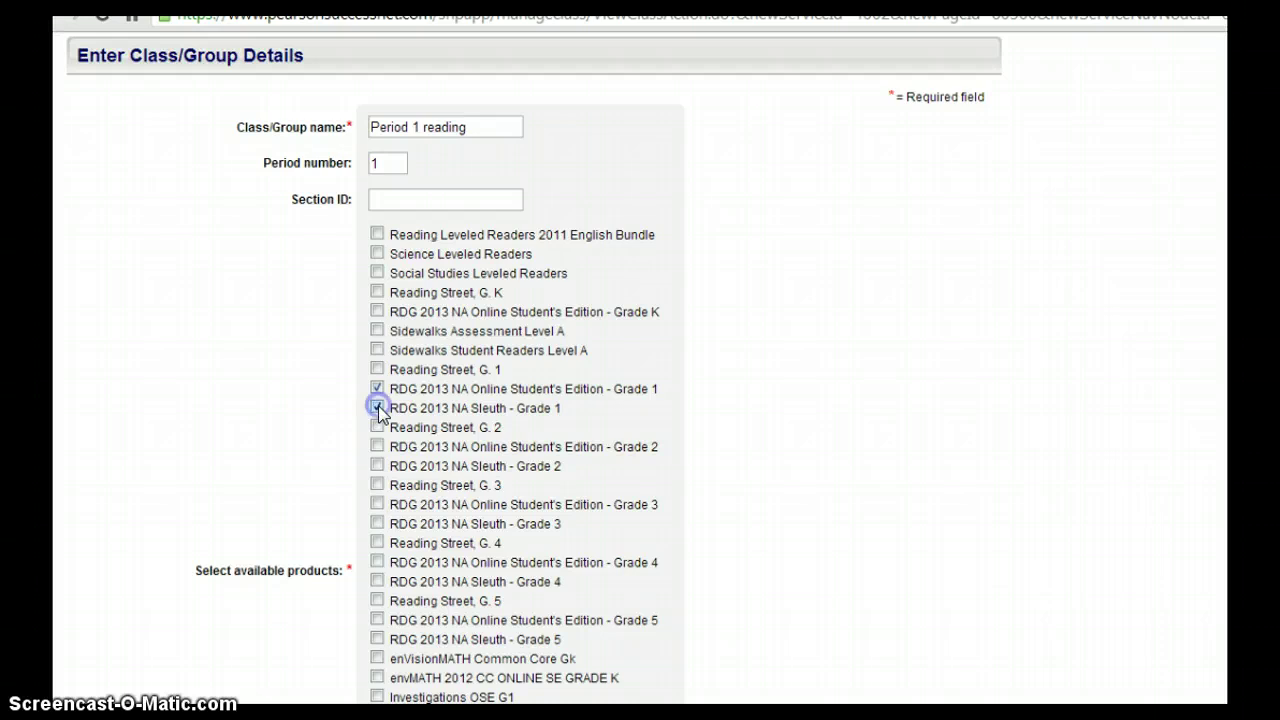
{"action": "left_click", "coordinate": [377, 408]}
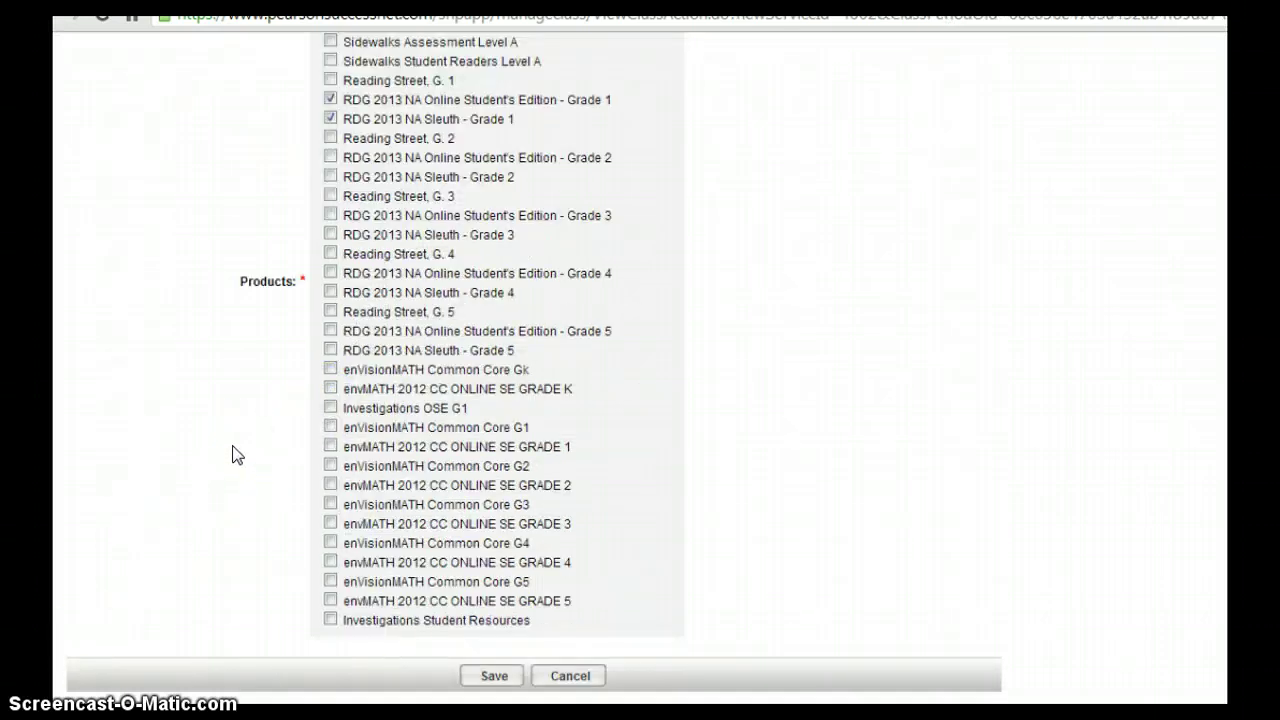
{"action": "left_click", "coordinate": [330, 446]}
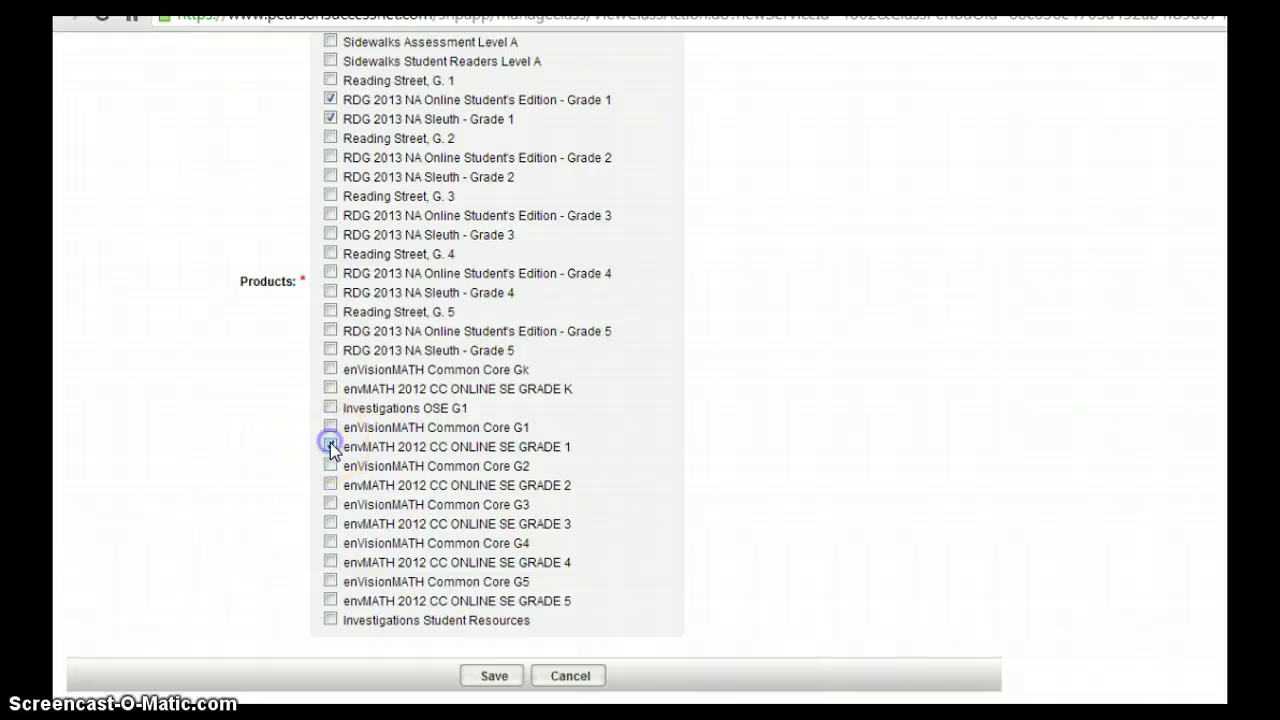
{"action": "left_click", "coordinate": [330, 620]}
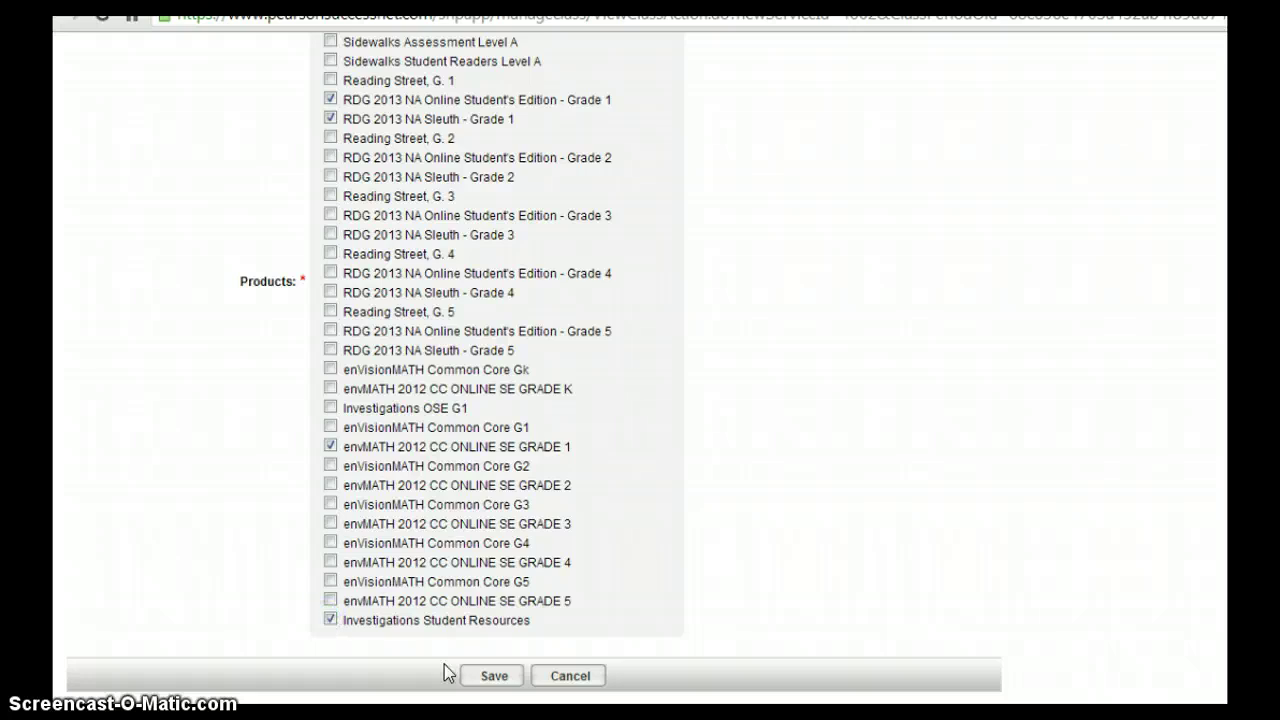
Save the 'Period 1 reading' class and open its still-empty roster.
{"action": "left_click", "coordinate": [496, 676]}
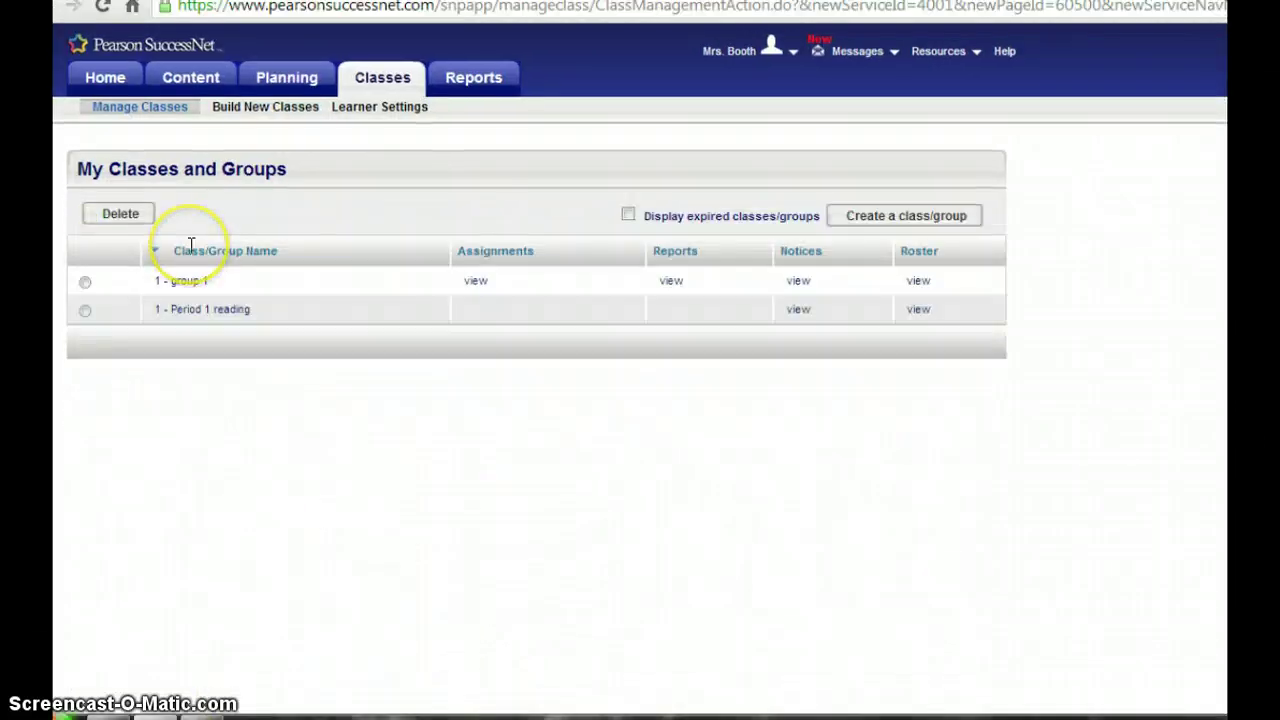
{"action": "left_click", "coordinate": [191, 245]}
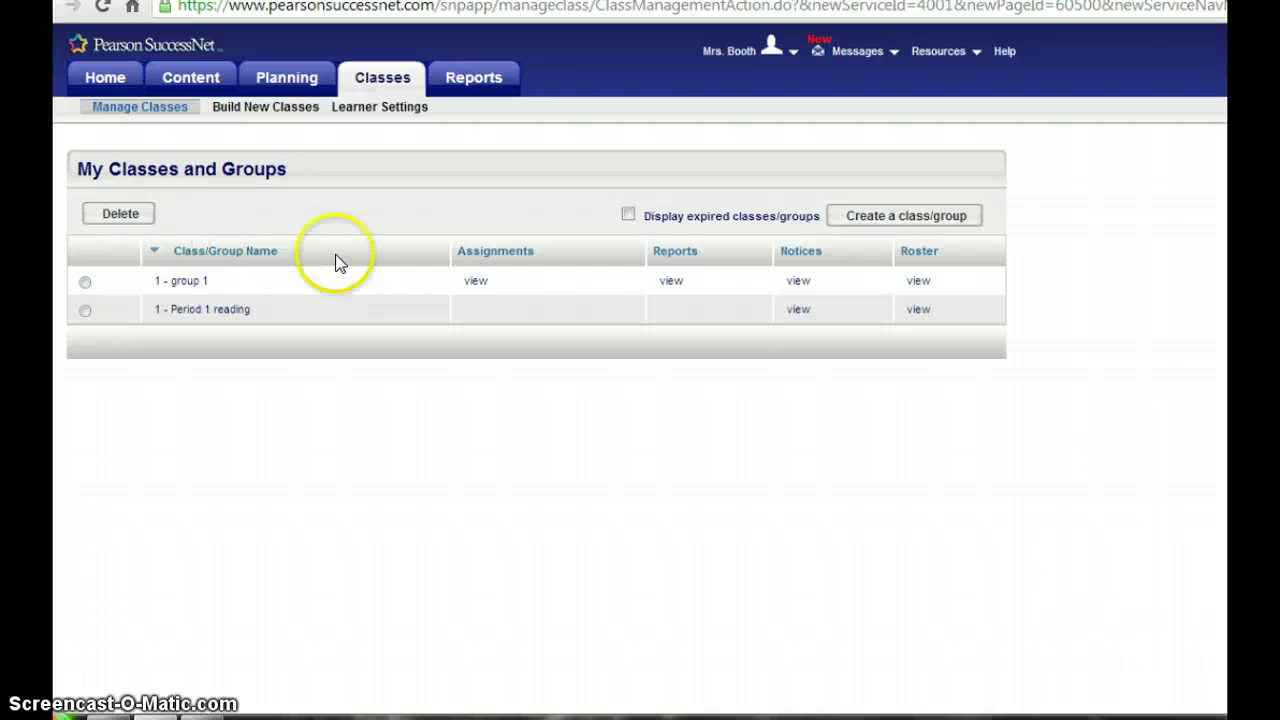
{"action": "left_click", "coordinate": [917, 313]}
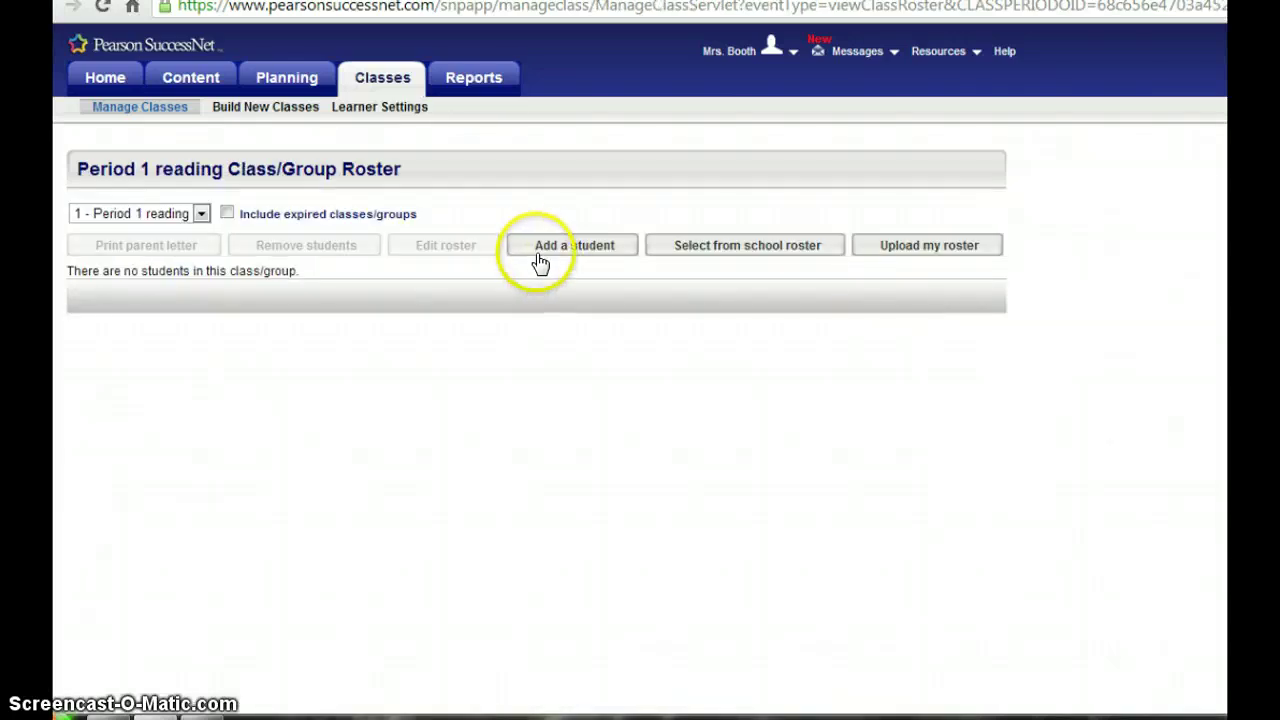
{"action": "left_click", "coordinate": [533, 251]}
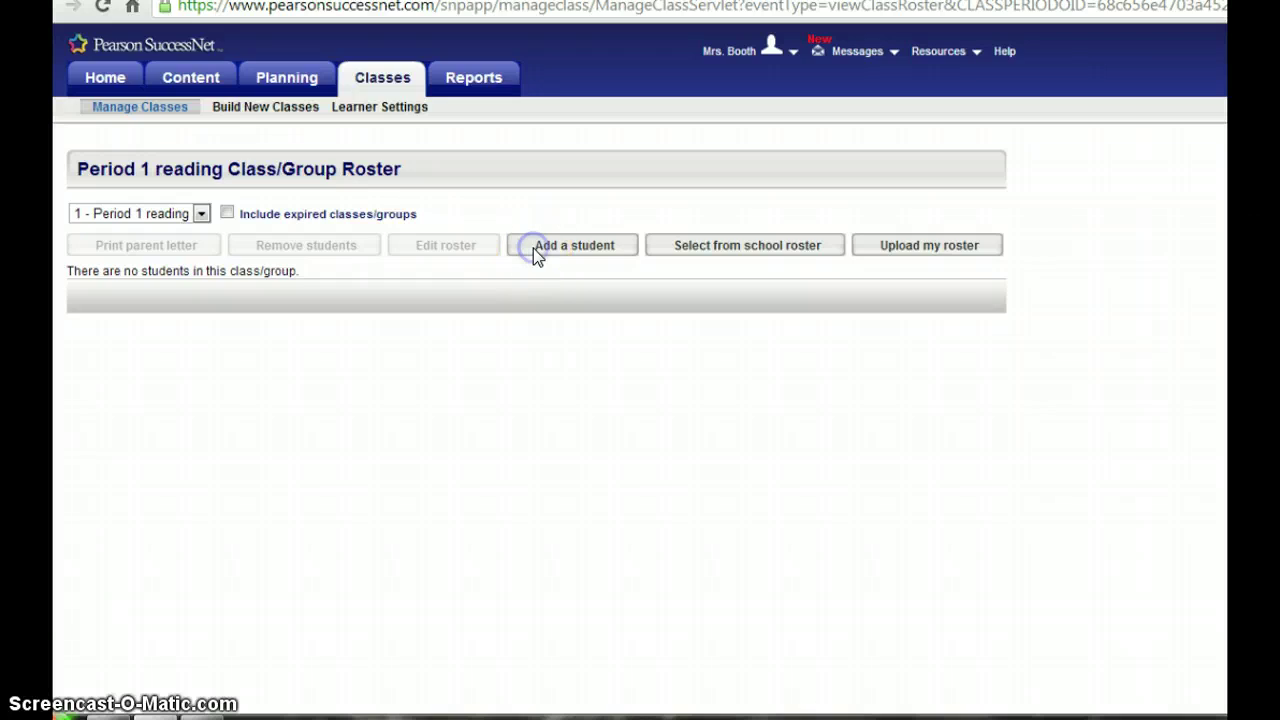
Register a Grade 1 sample student and save them to the Period 1 reading roster.
{"action": "left_click", "coordinate": [535, 250]}
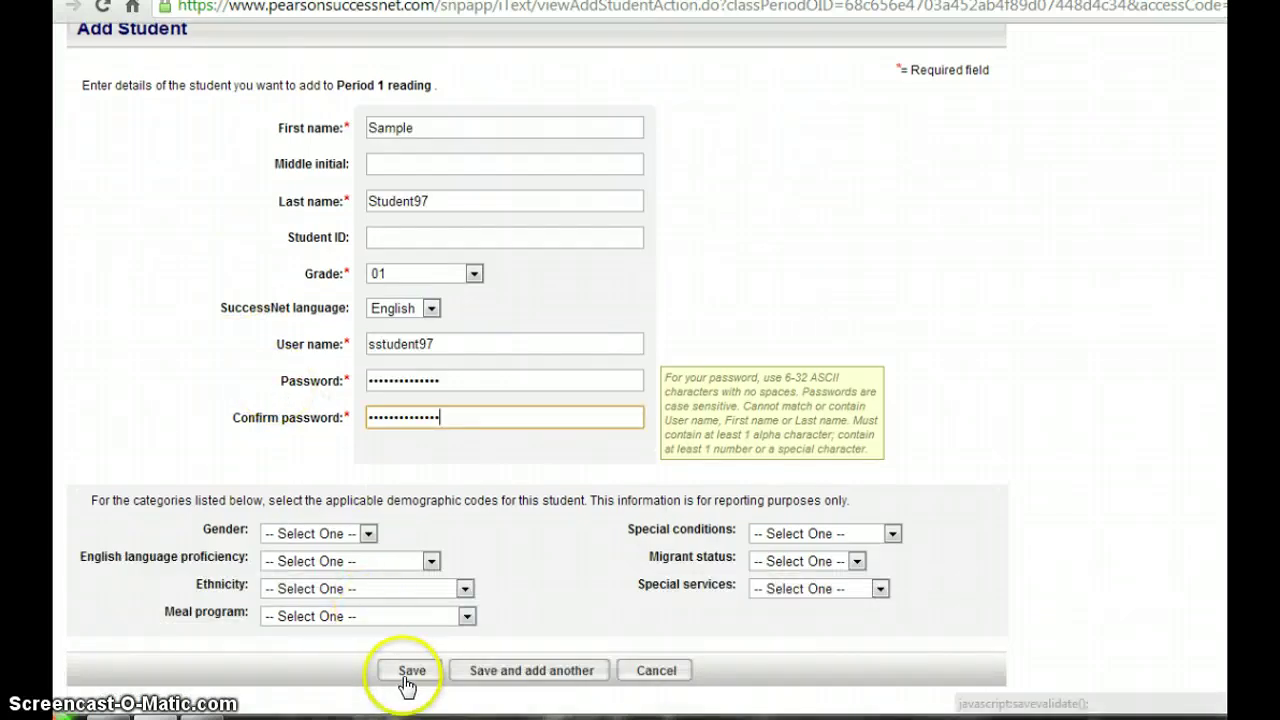
{"action": "left_click", "coordinate": [463, 673]}
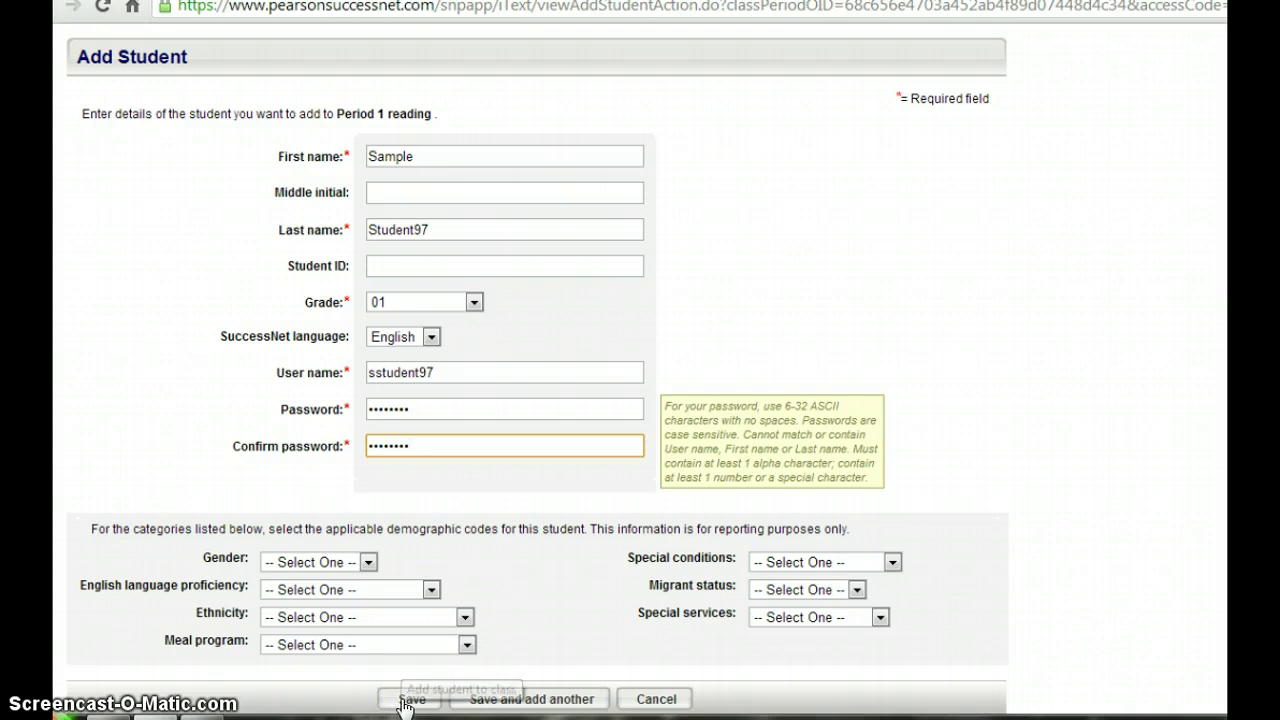
{"action": "left_click", "coordinate": [400, 702]}
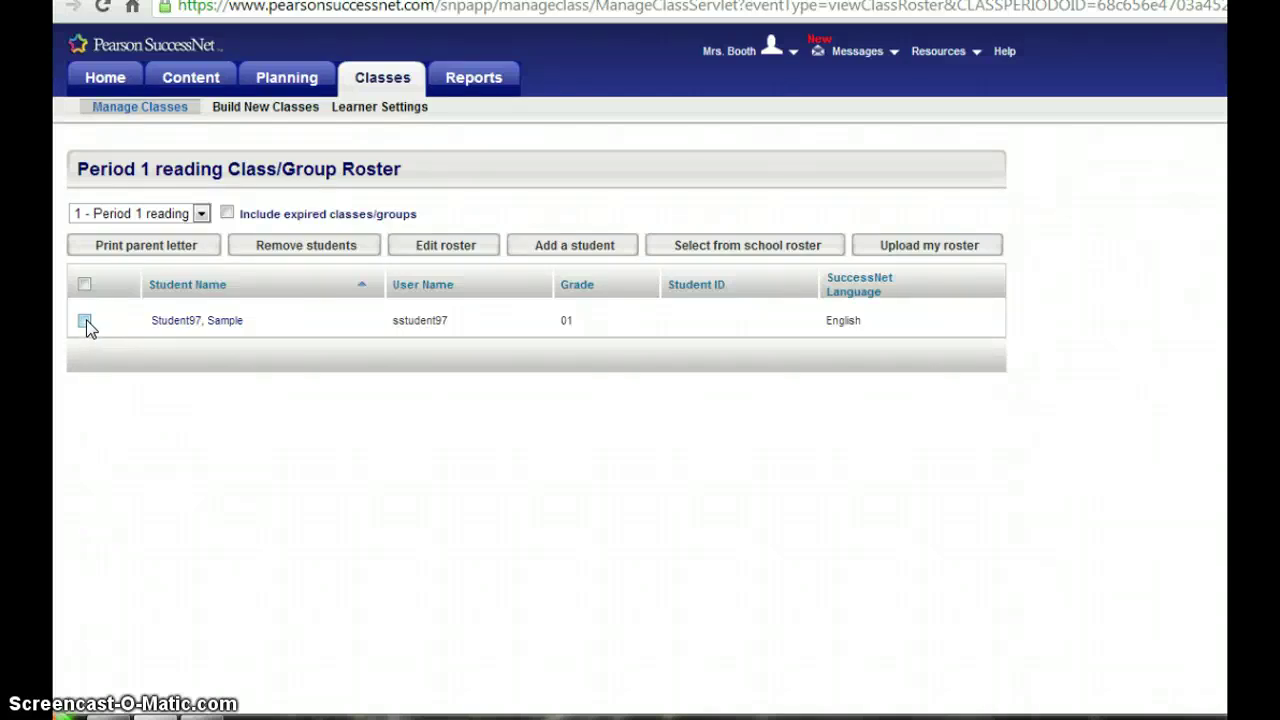
Select the new sample student with the roster's select-all checkbox.
{"action": "left_click", "coordinate": [115, 327]}
{"action": "left_click", "coordinate": [84, 284]}
View and close the student's parent login letter, then switch to the group 1 roster.
{"action": "left_click", "coordinate": [182, 246]}
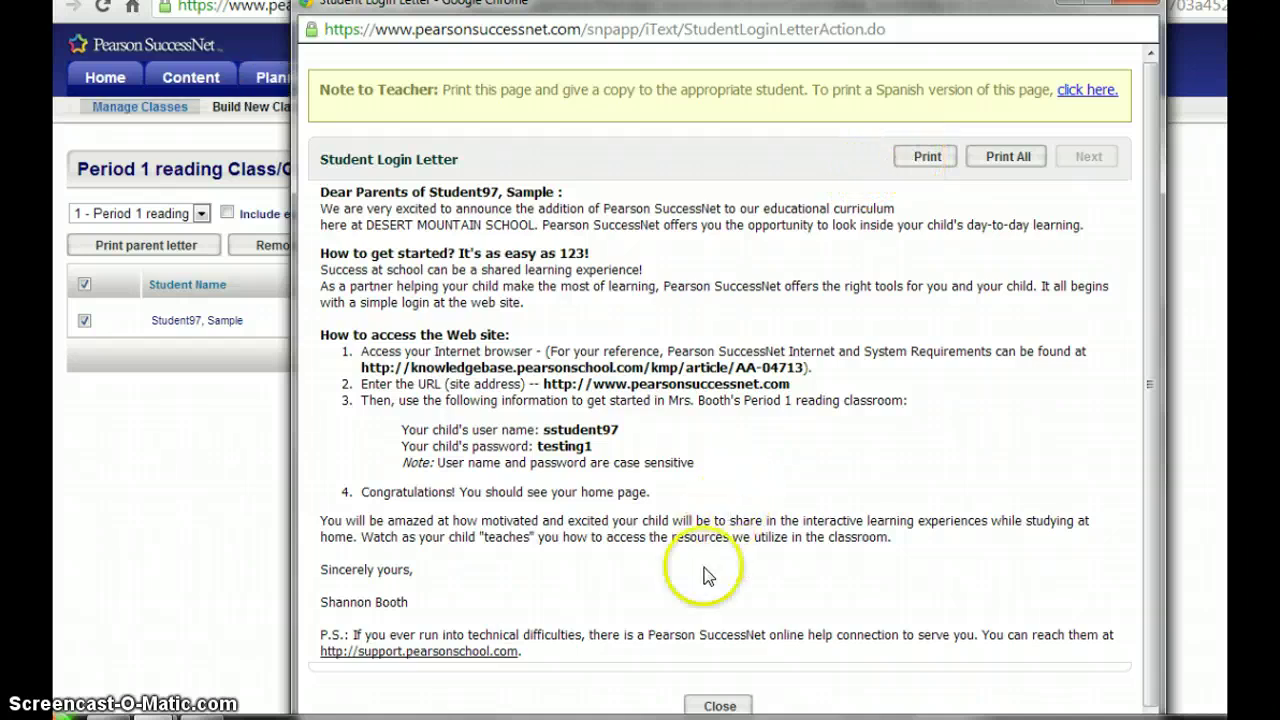
{"action": "left_click", "coordinate": [714, 703]}
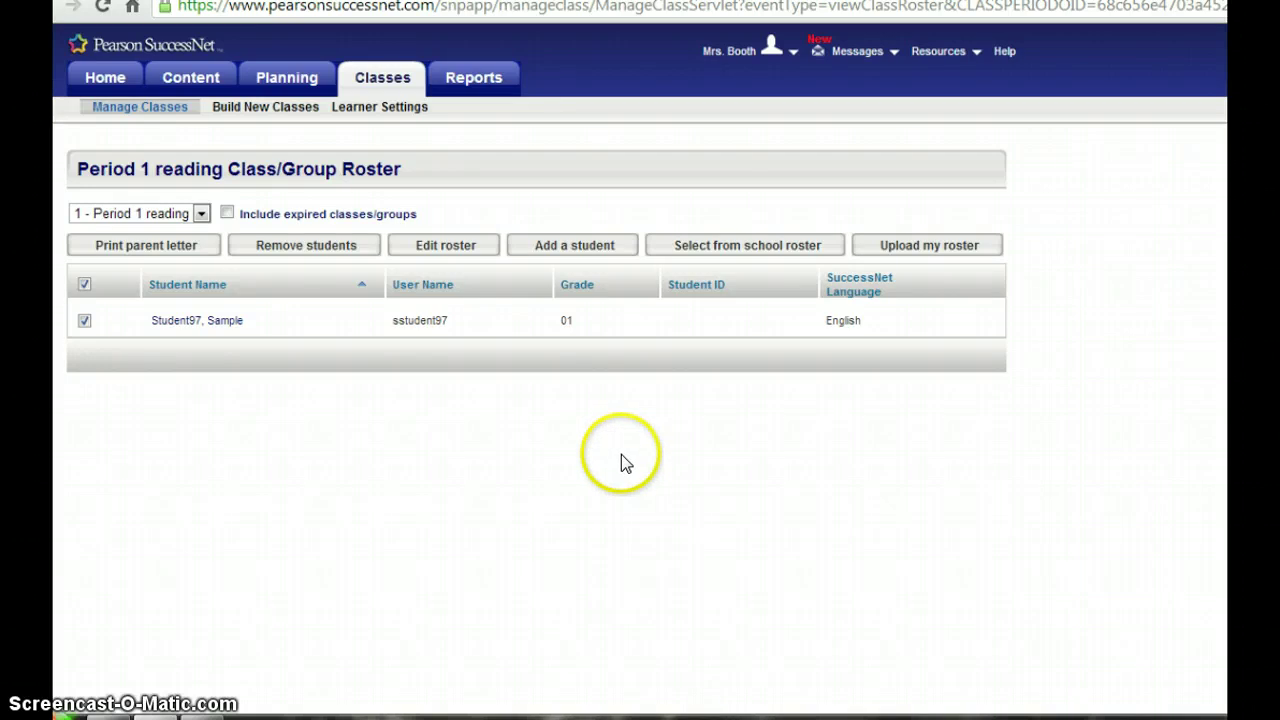
{"action": "left_click", "coordinate": [200, 213]}
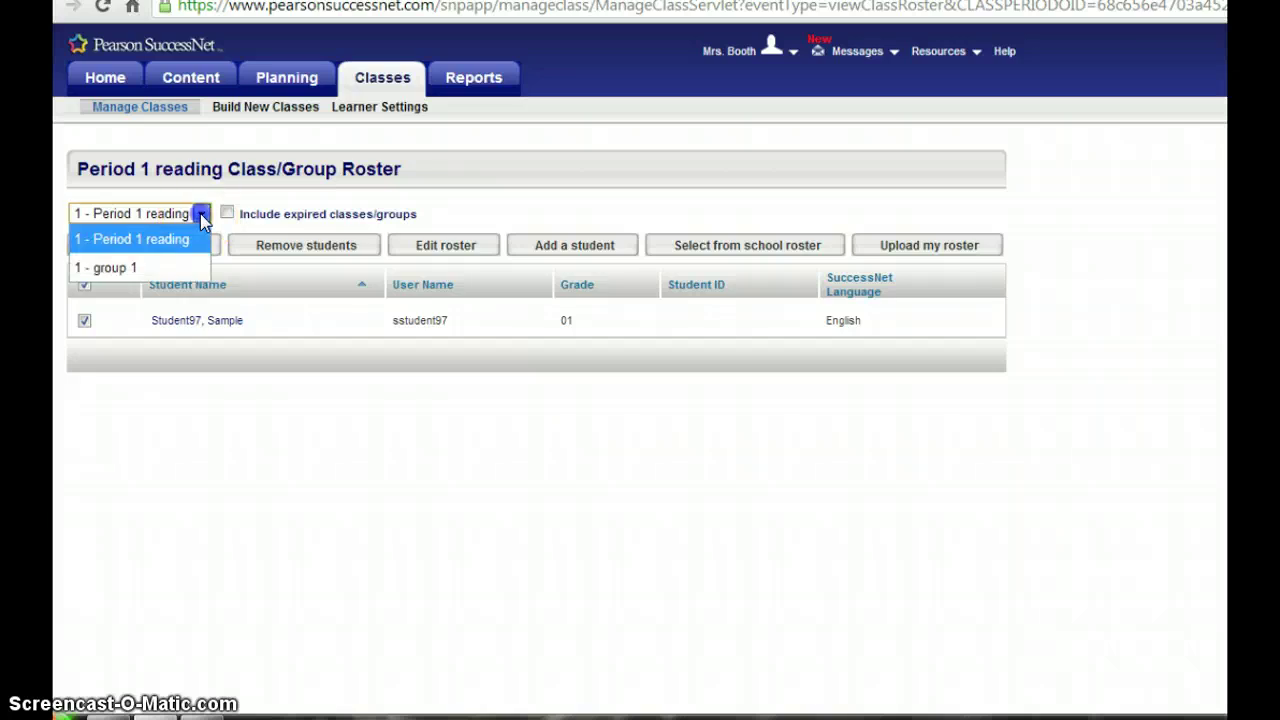
{"action": "left_click", "coordinate": [165, 267]}
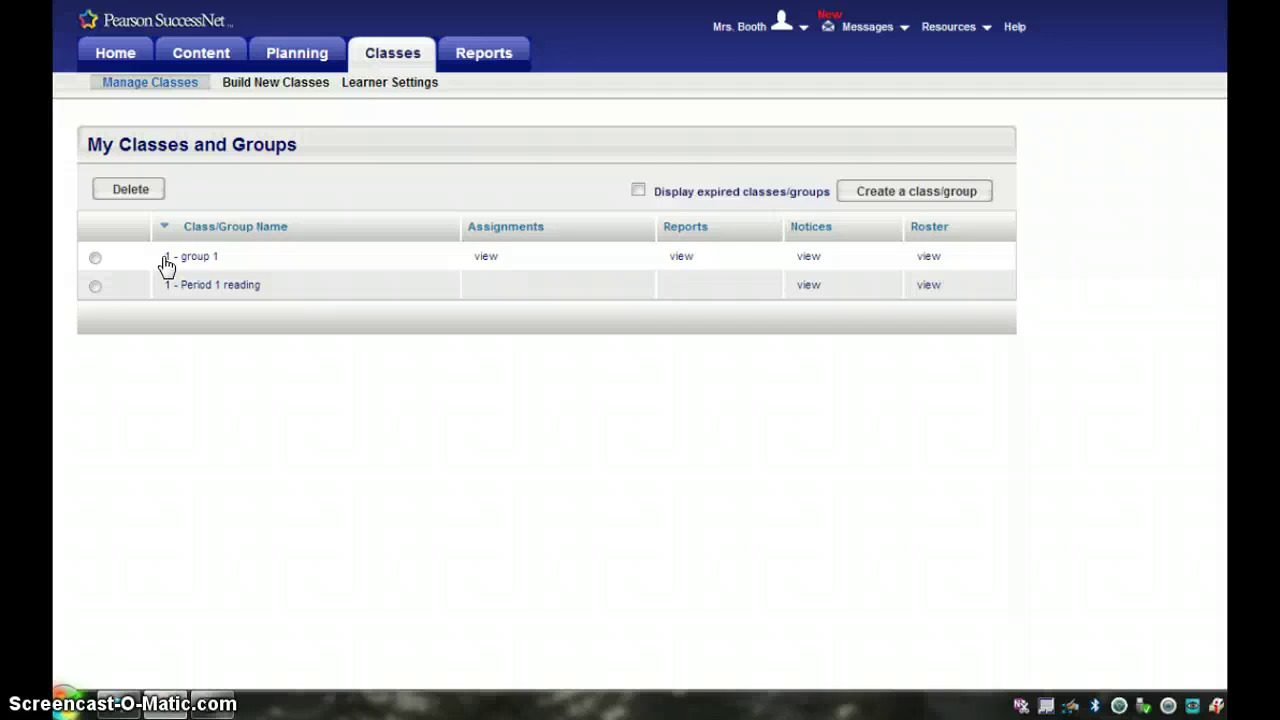
{"action": "left_click", "coordinate": [325, 35]}
{"action": "left_click", "coordinate": [248, 12]}
{"action": "left_click", "coordinate": [276, 139]}
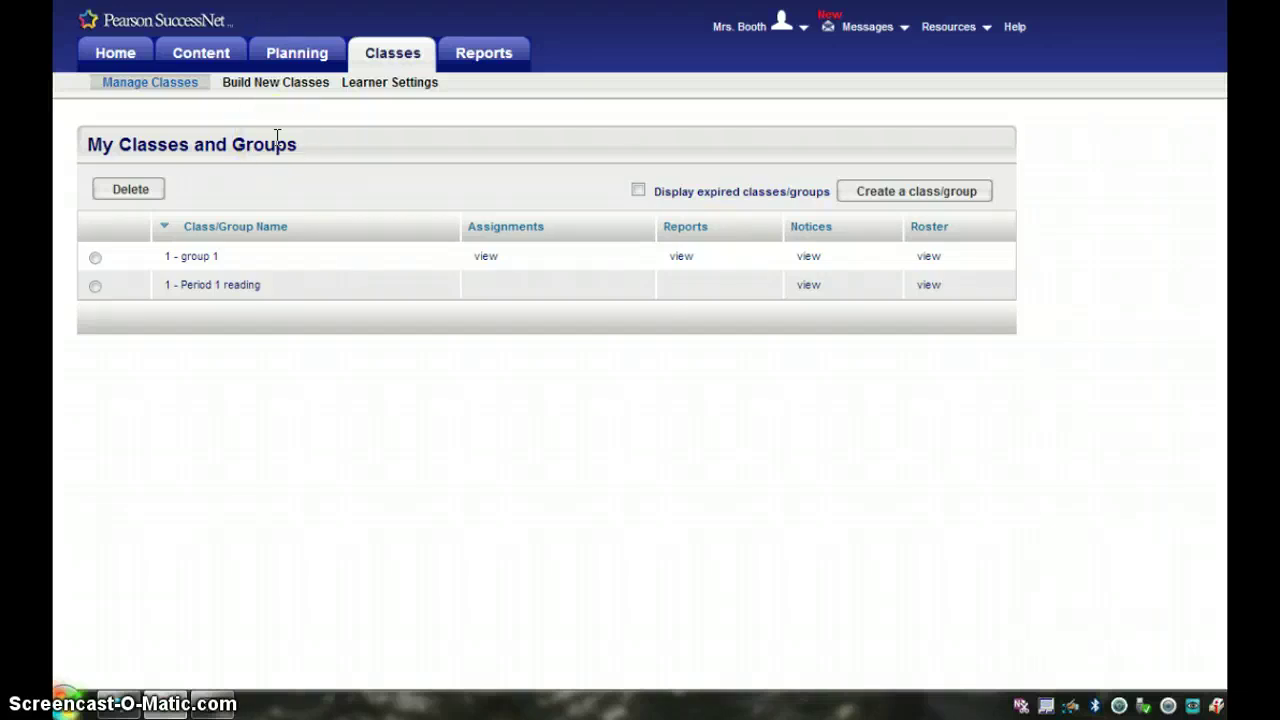